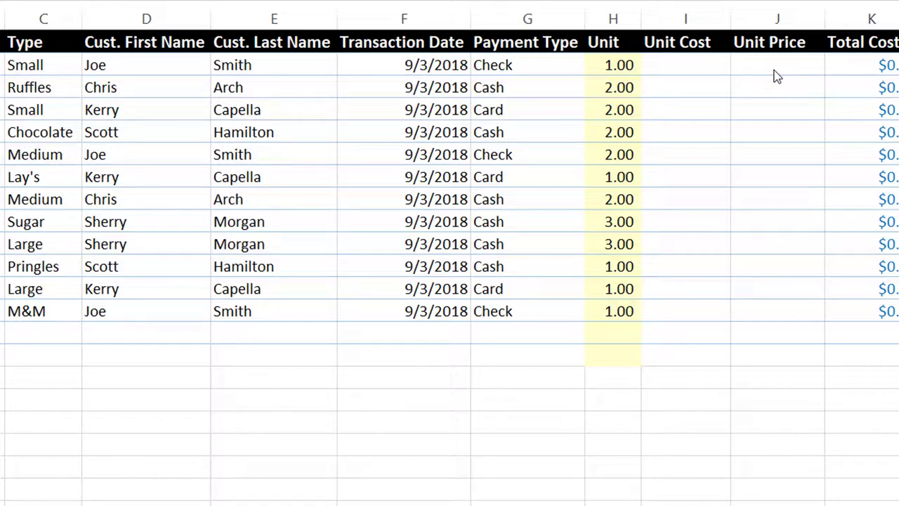
# Enter =VLOOKUP(C2,'Price List'!B2:D13,3,FALSE) in I2 so it returns a $0.50 unit cost.
pyautogui.doubleClick(688, 68)
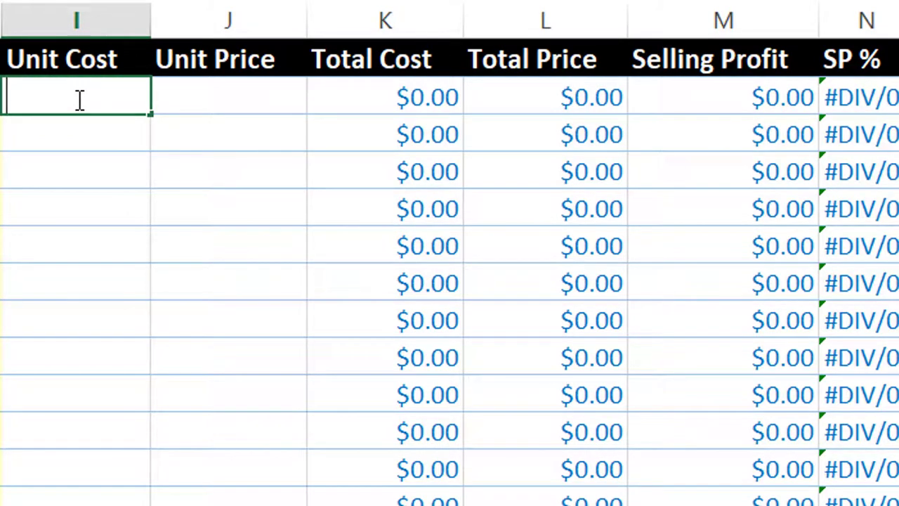
pyautogui.write('=vloo')
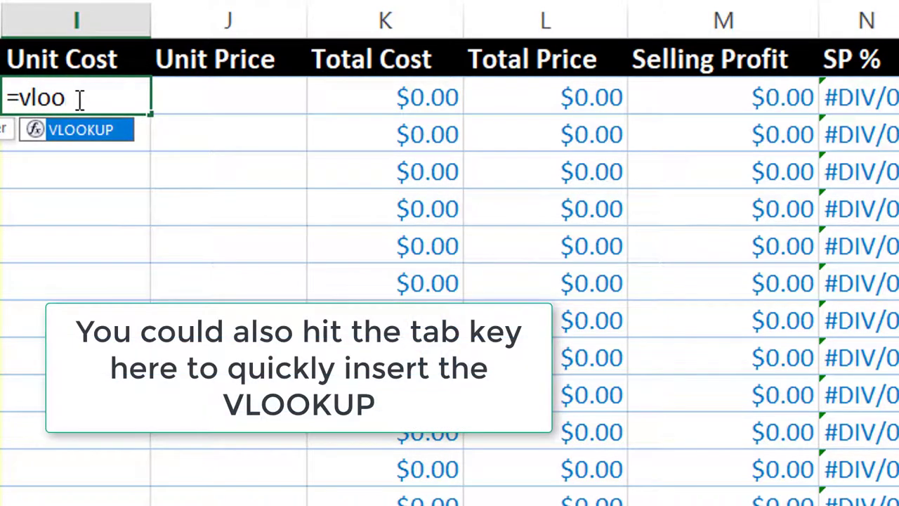
pyautogui.doubleClick(74, 132)
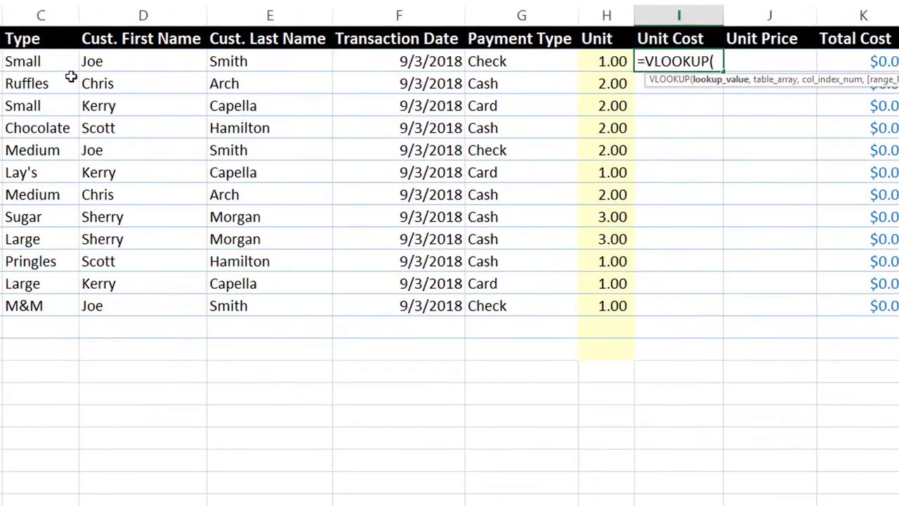
pyautogui.click(33, 63)
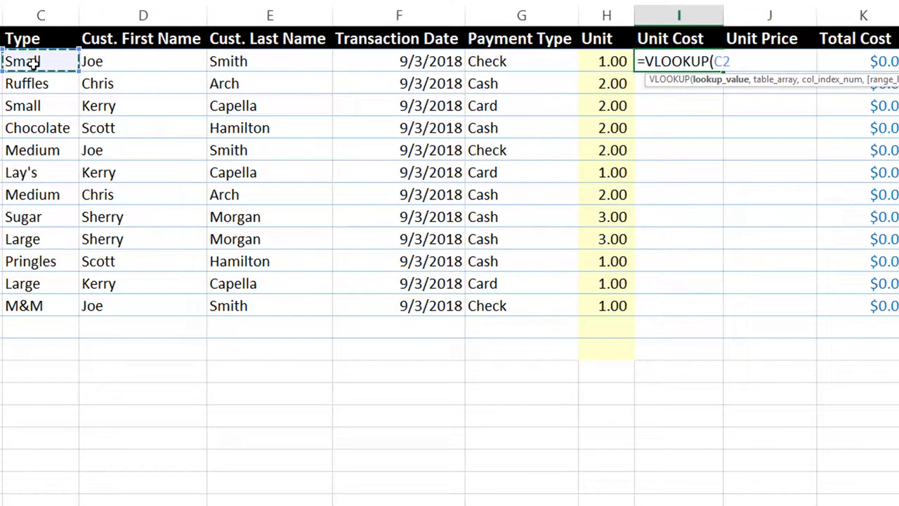
pyautogui.write(',')
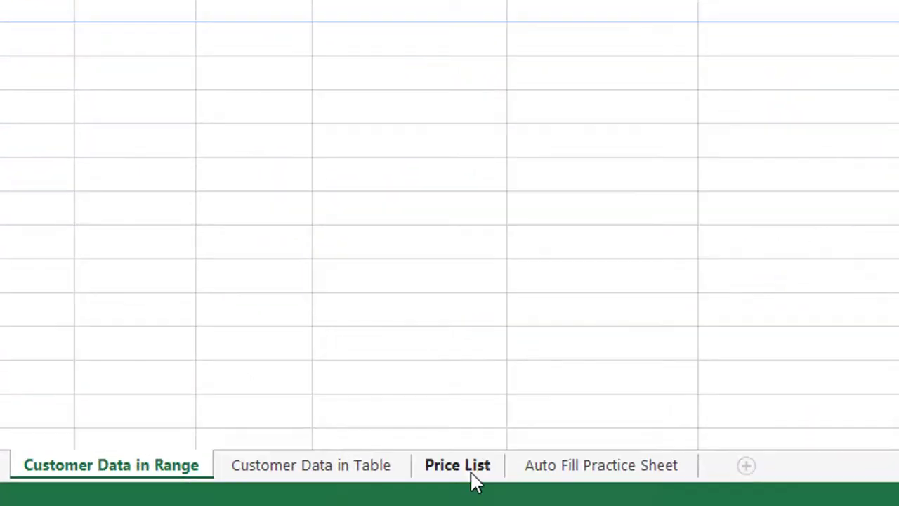
pyautogui.click(473, 474)
pyautogui.moveTo(60, 110); pyautogui.dragTo(124, 184)
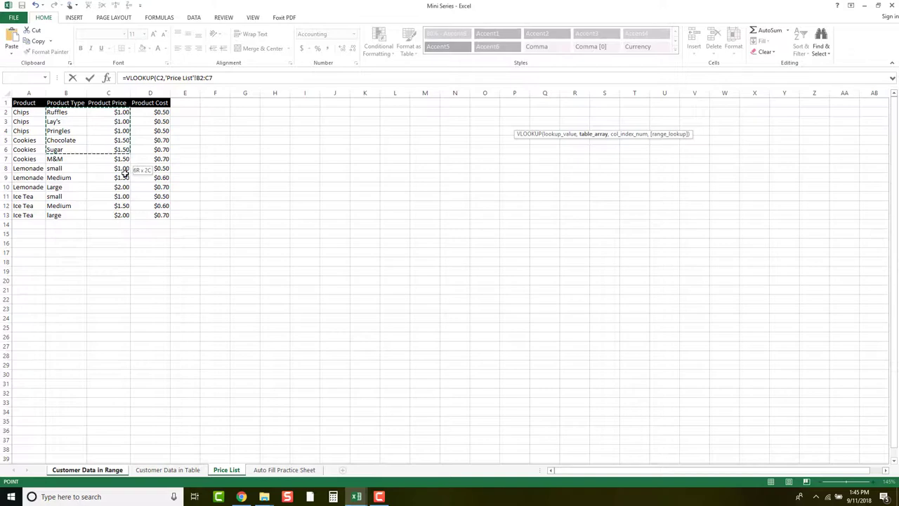
pyautogui.moveTo(244, 246); pyautogui.dragTo(245, 260)
pyautogui.write(',')
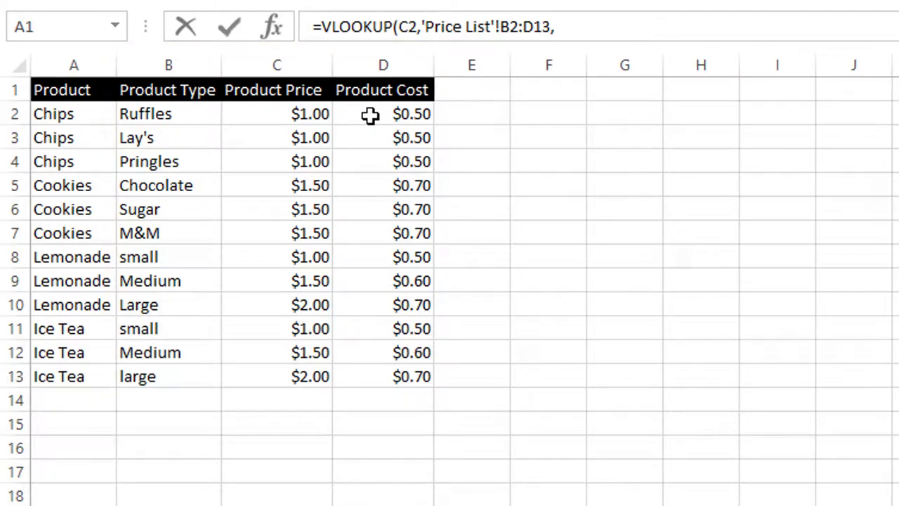
pyautogui.write('3,')
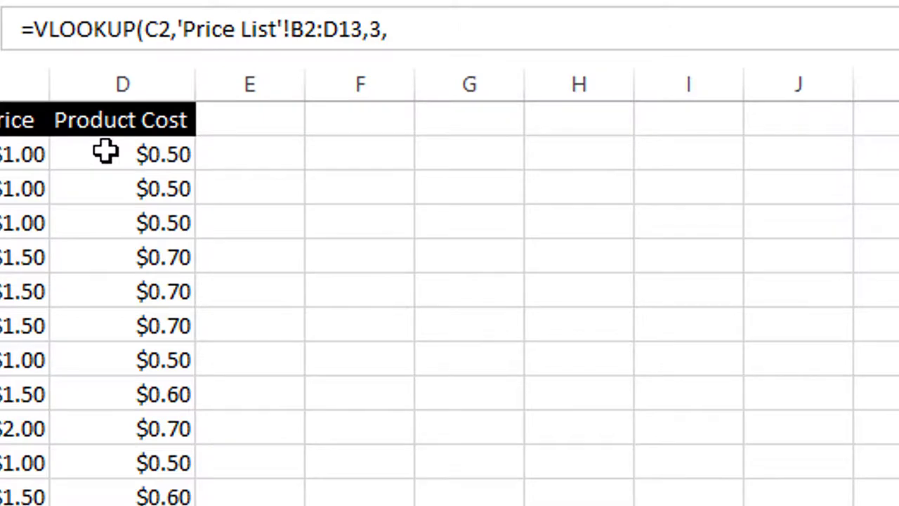
pyautogui.write('False')
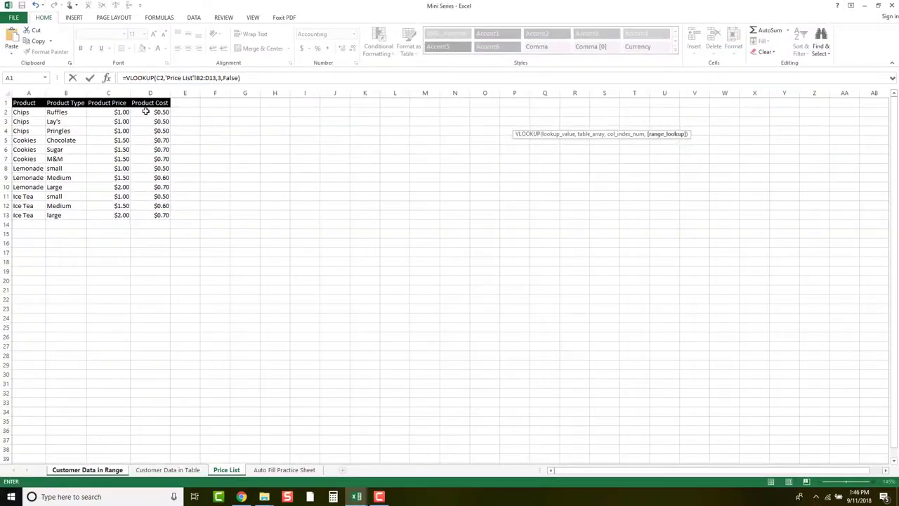
pyautogui.press('Return')
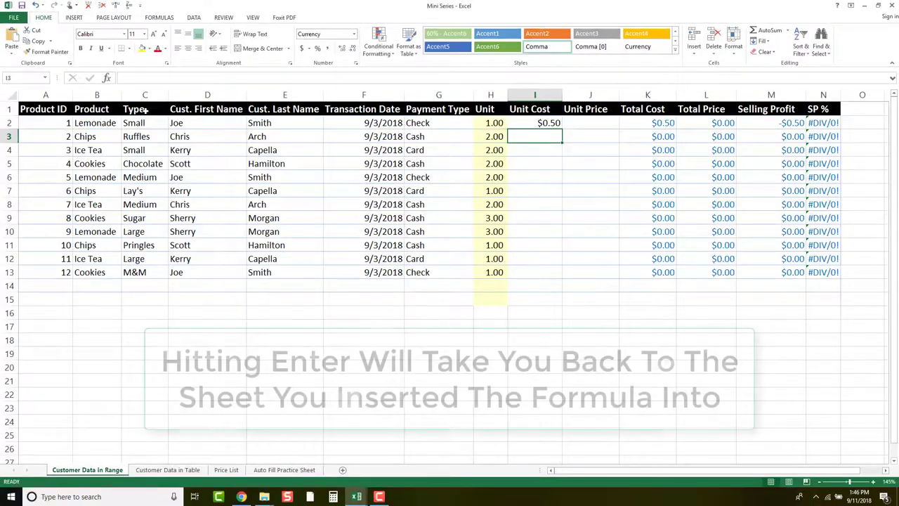
pyautogui.click(531, 123)
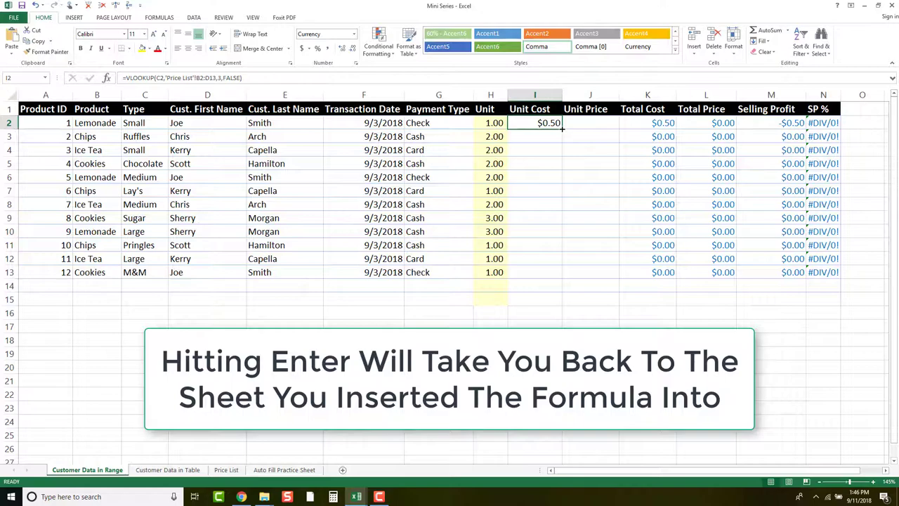
pyautogui.moveTo(562, 128); pyautogui.dragTo(562, 280)
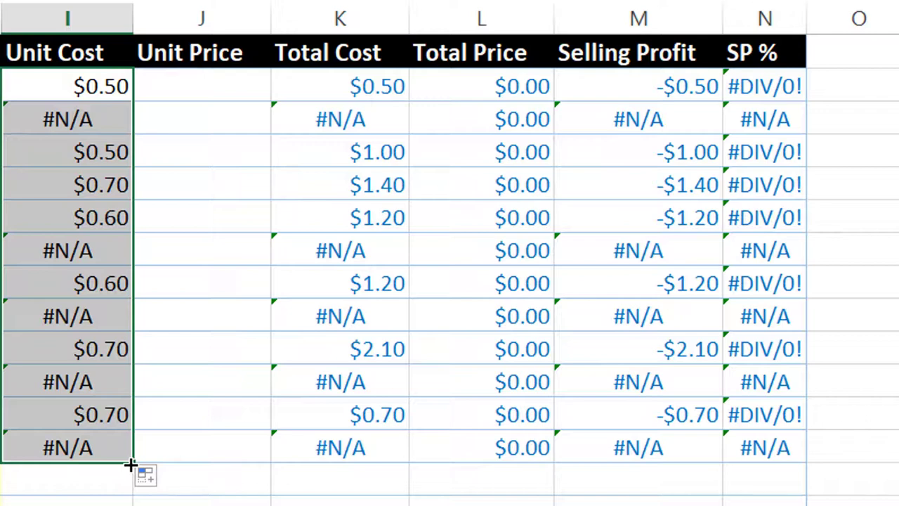
pyautogui.moveTo(131, 465); pyautogui.dragTo(130, 102)
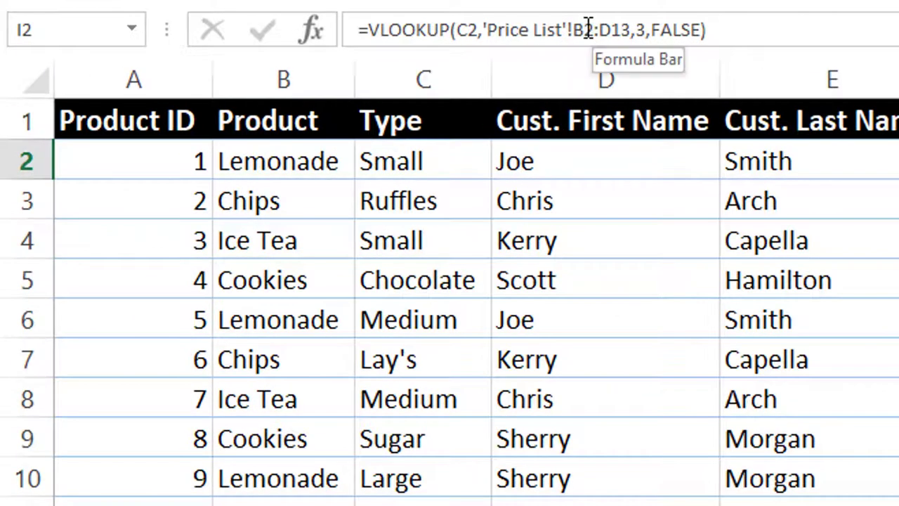
# Anchor the lookup range as $B$2:$D$13 and copy the Unit Cost formula down to I13.
pyautogui.click(589, 30)
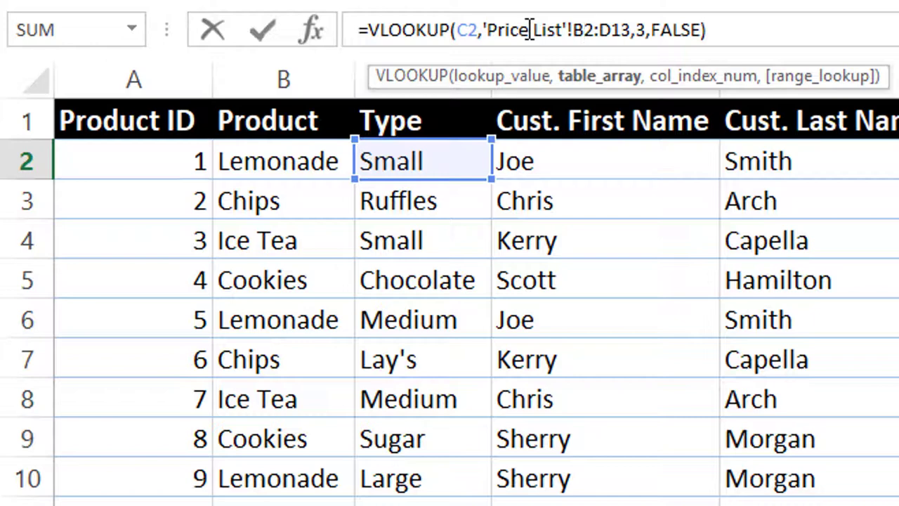
pyautogui.press('F4')
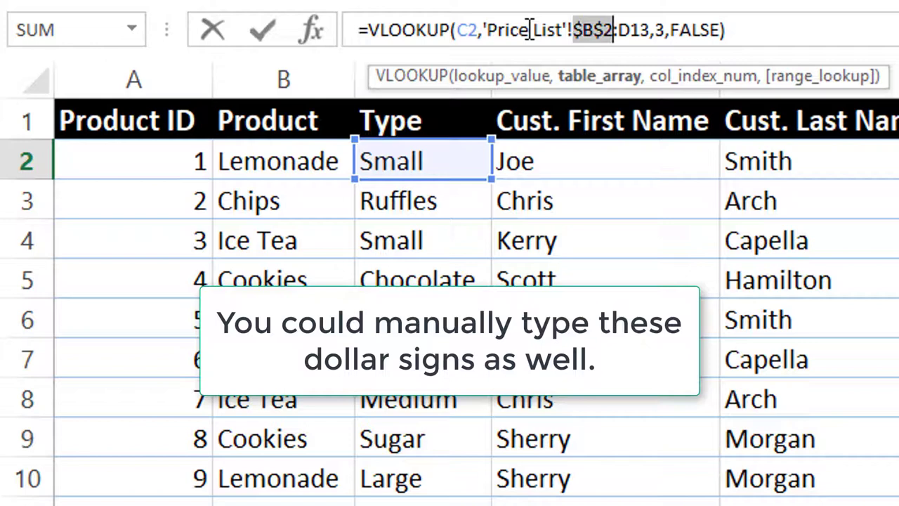
pyautogui.click(641, 30)
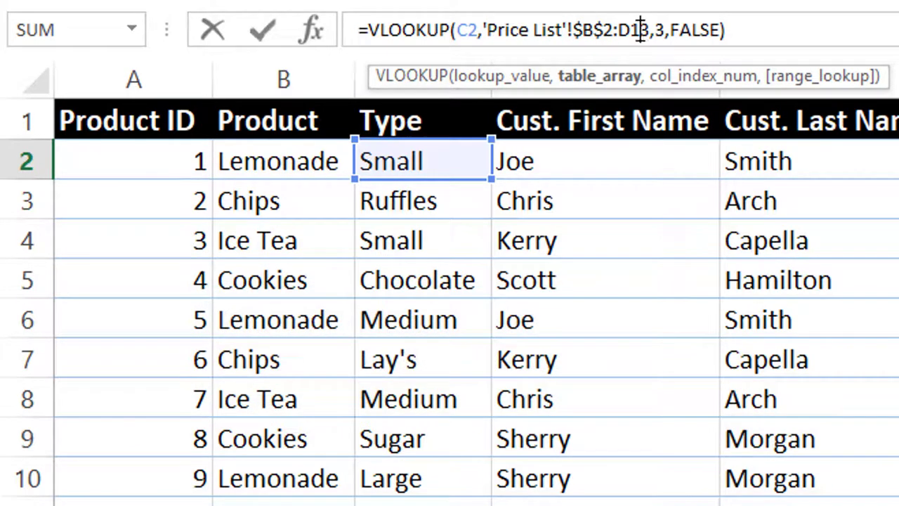
pyautogui.press('F4')
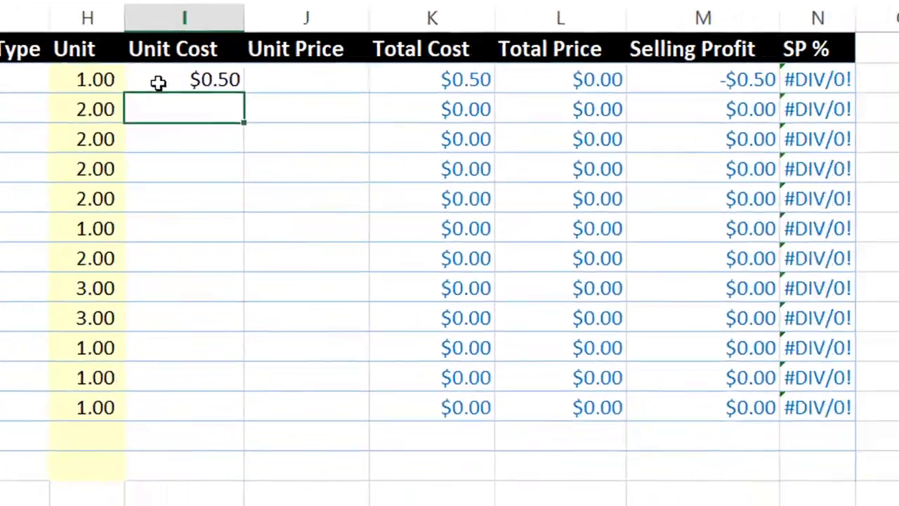
pyautogui.click(161, 85)
pyautogui.moveTo(191, 90); pyautogui.dragTo(199, 412)
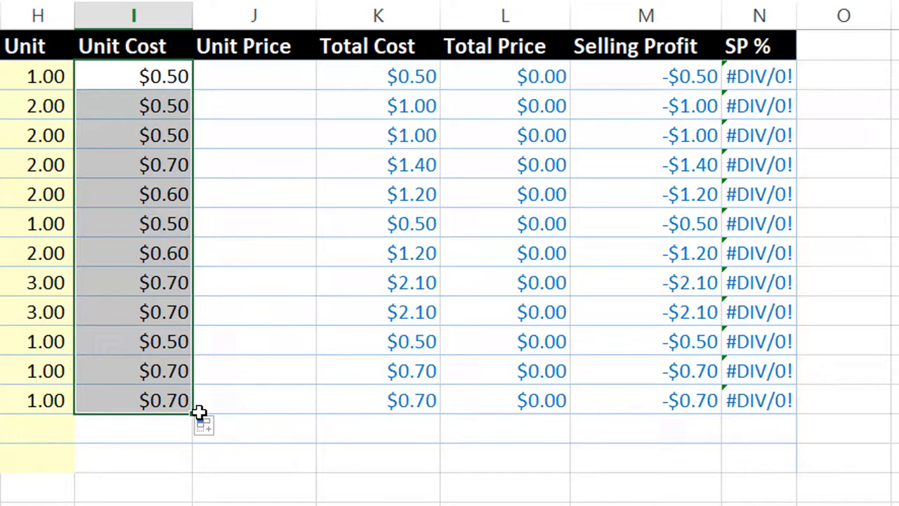
# Enter =VLOOKUP(C2,'Price List'!B2:D13,2,FALSE) in J2 so it returns a $1.00 unit price.
pyautogui.doubleClick(268, 79)
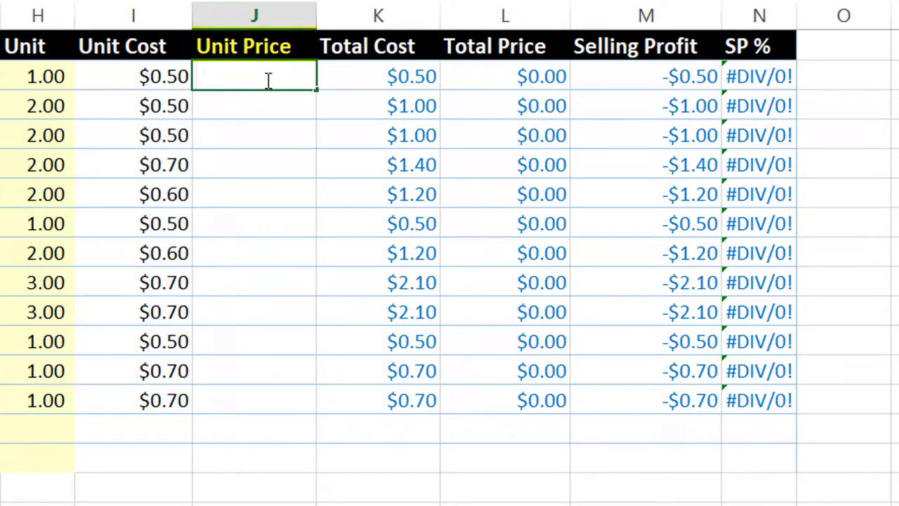
pyautogui.write('=vloo')
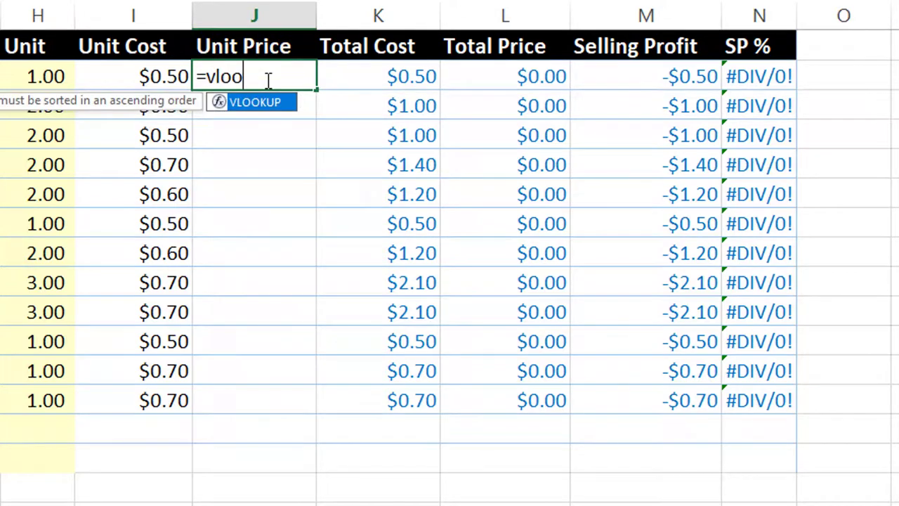
pyautogui.press('Tab')
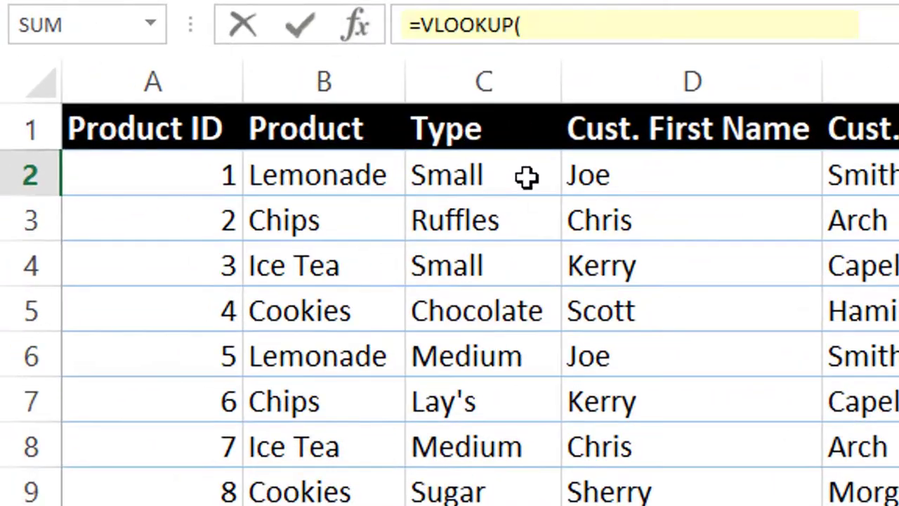
pyautogui.click(52, 70)
pyautogui.write(',')
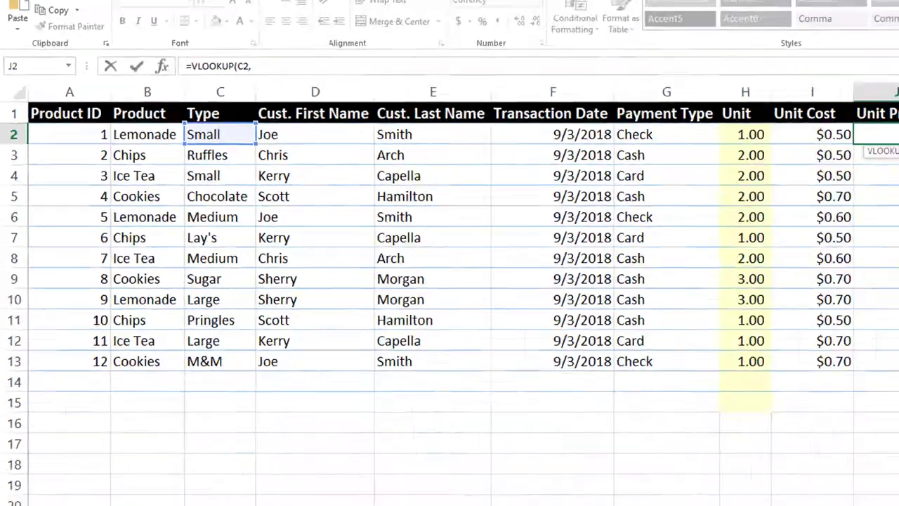
pyautogui.click(227, 470)
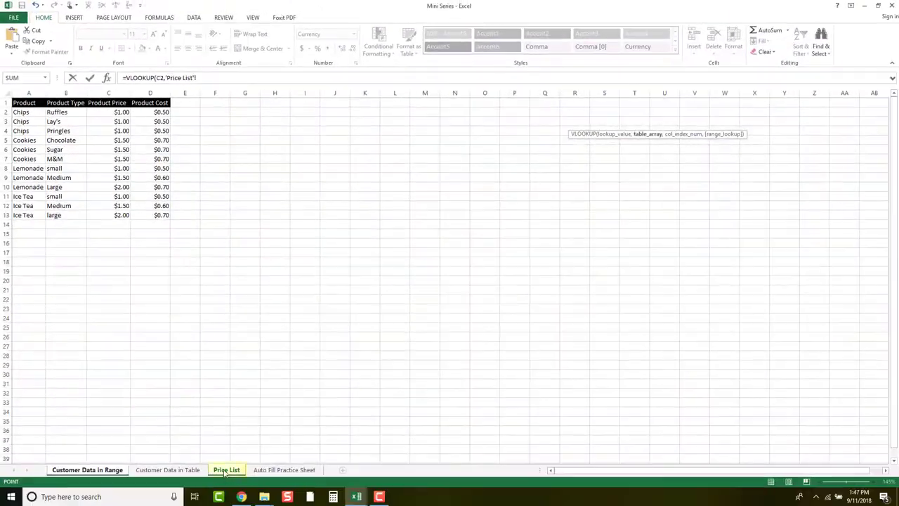
pyautogui.moveTo(73, 112); pyautogui.dragTo(154, 213)
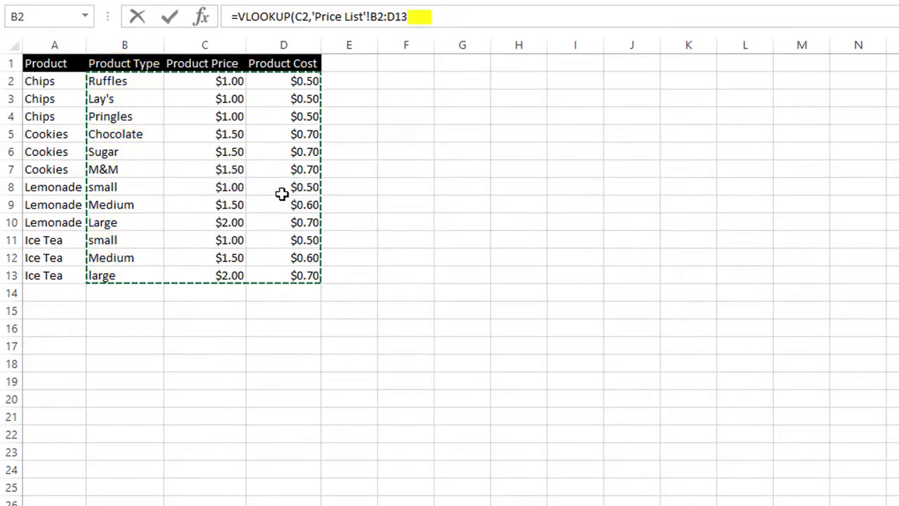
pyautogui.write(',')
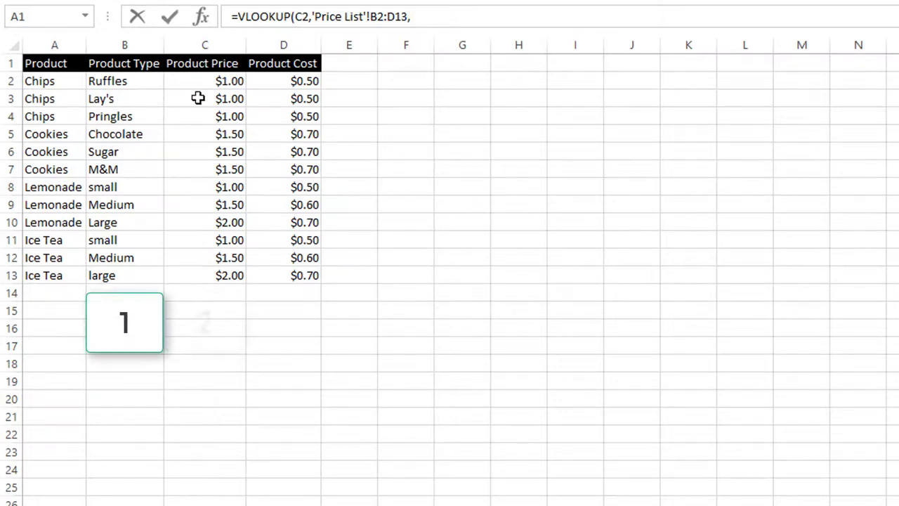
pyautogui.write('2,')
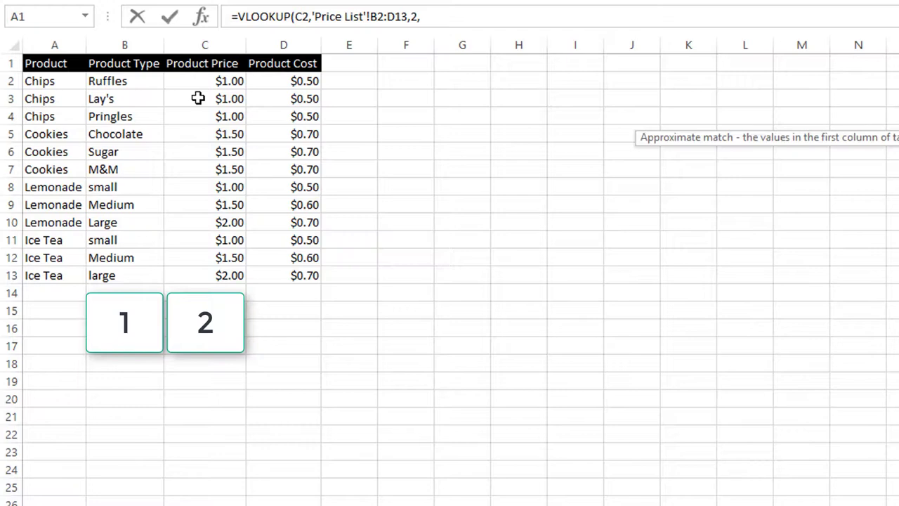
pyautogui.write('false')
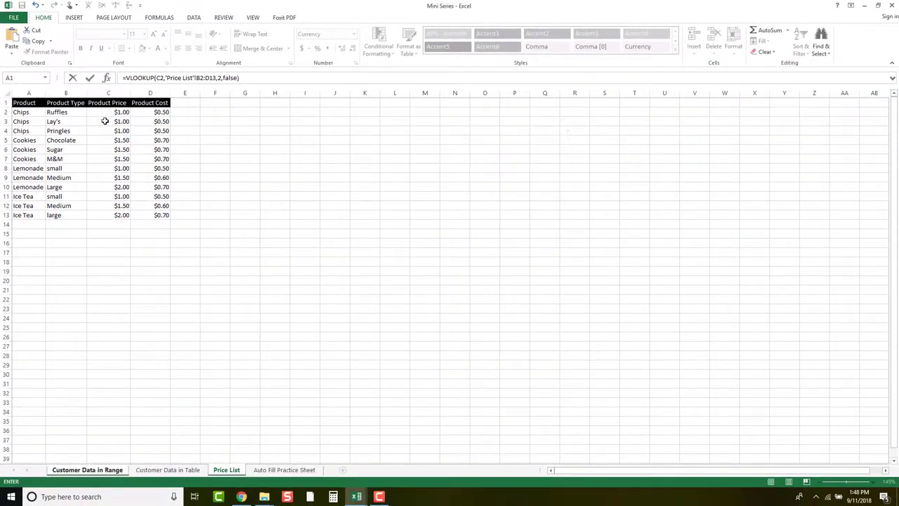
pyautogui.press('Return')
# Make J2's lookup range absolute as 'Price List'!$B$2:$D$13.
pyautogui.click(582, 123)
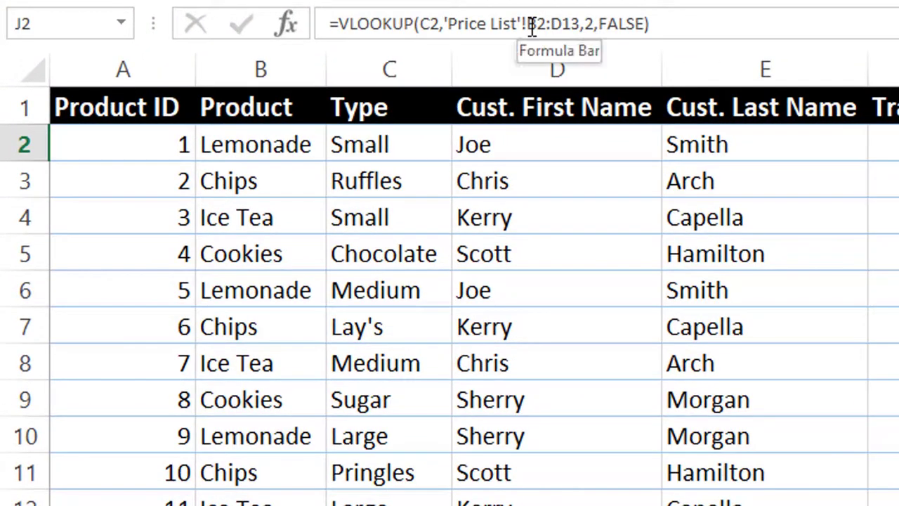
pyautogui.click(531, 26)
pyautogui.press('F4')
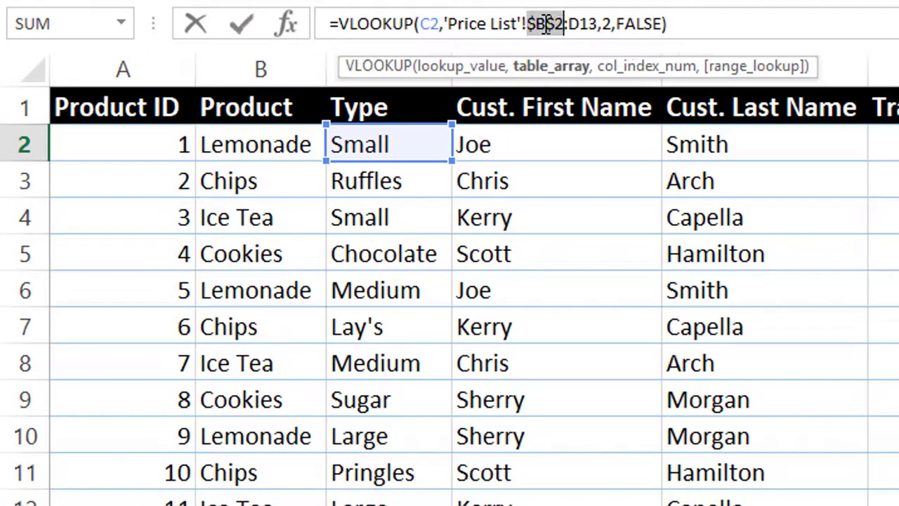
pyautogui.click(582, 27)
pyautogui.press('F4')
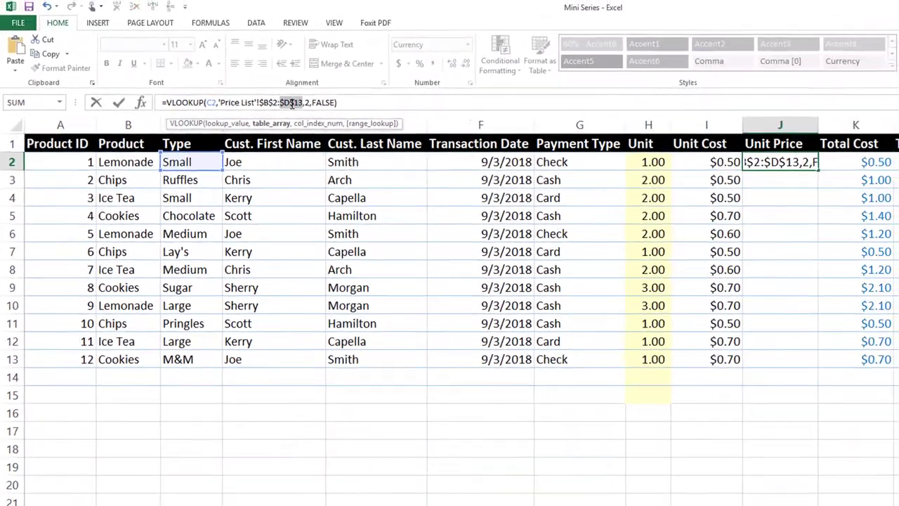
pyautogui.press('Return')
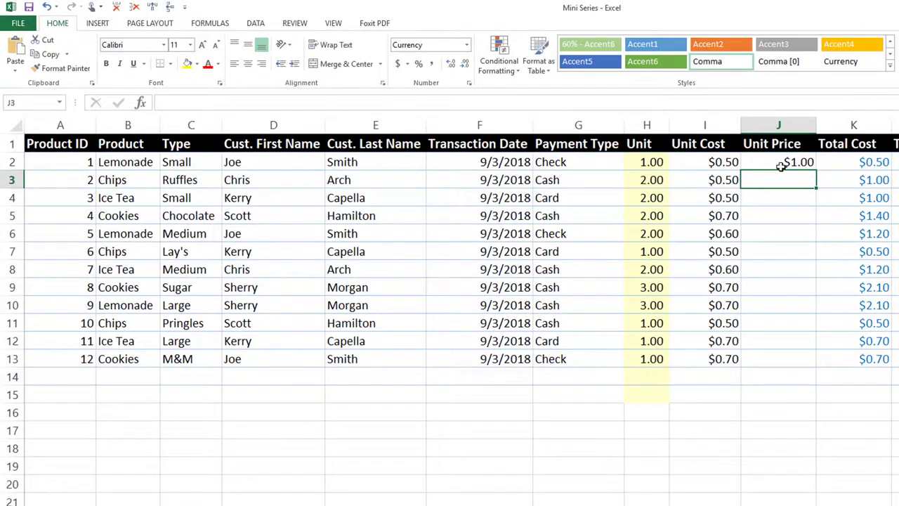
# Copy the Unit Price formula down from J2 to J13.
pyautogui.click(781, 164)
pyautogui.moveTo(816, 171); pyautogui.dragTo(815, 306)
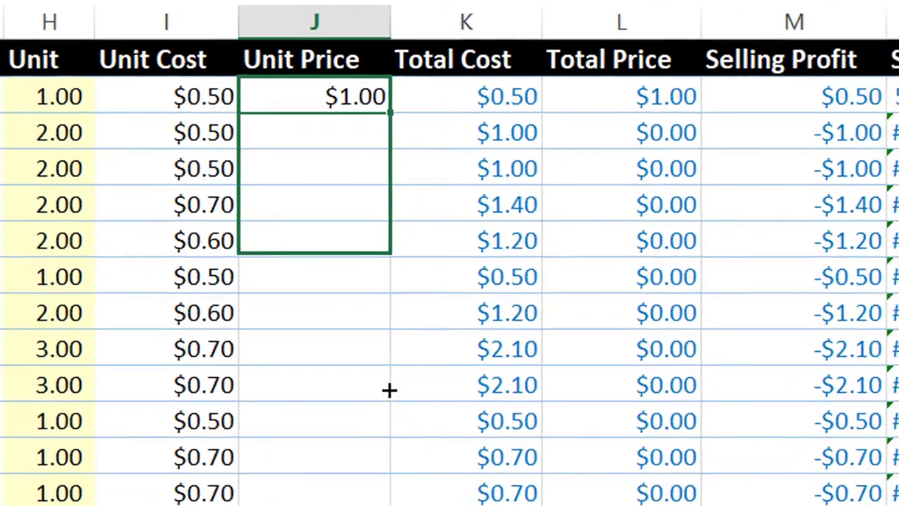
pyautogui.moveTo(389, 390); pyautogui.dragTo(381, 505)
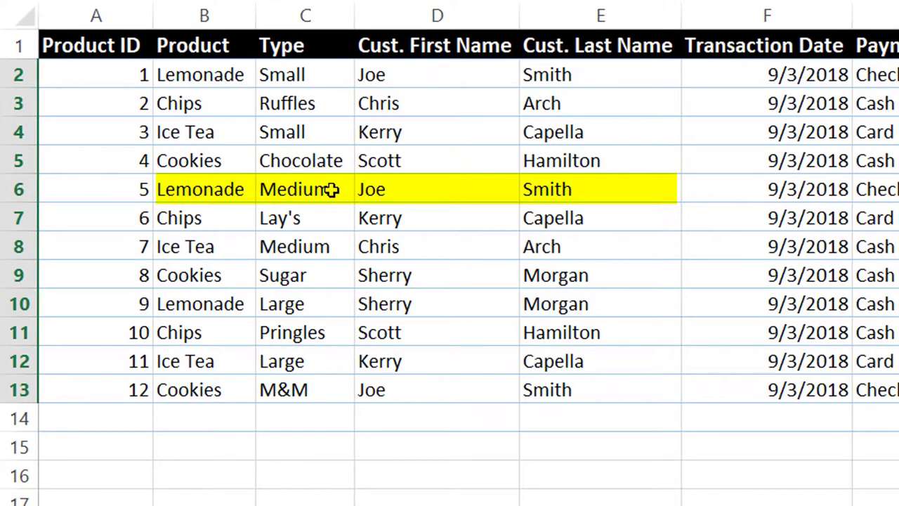
# Change the Type in C6 to Large.
pyautogui.click(331, 189)
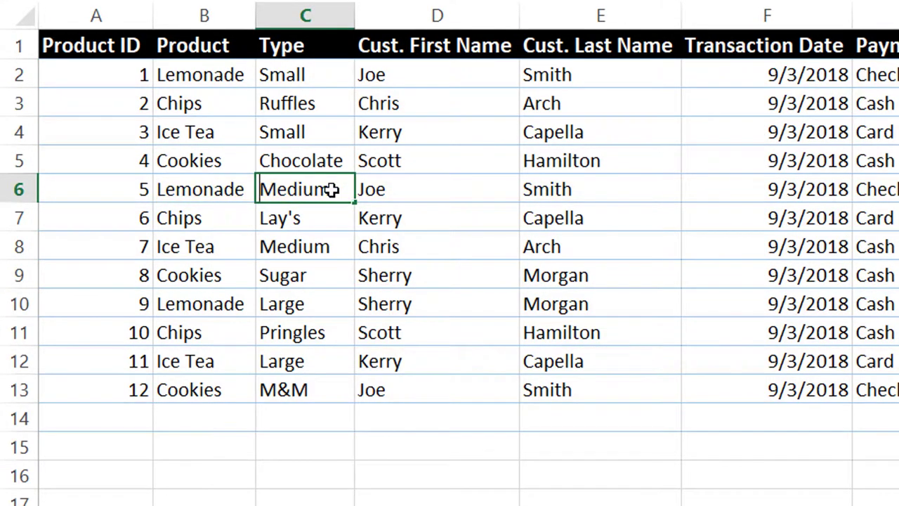
pyautogui.write('Large')
pyautogui.press('Return')
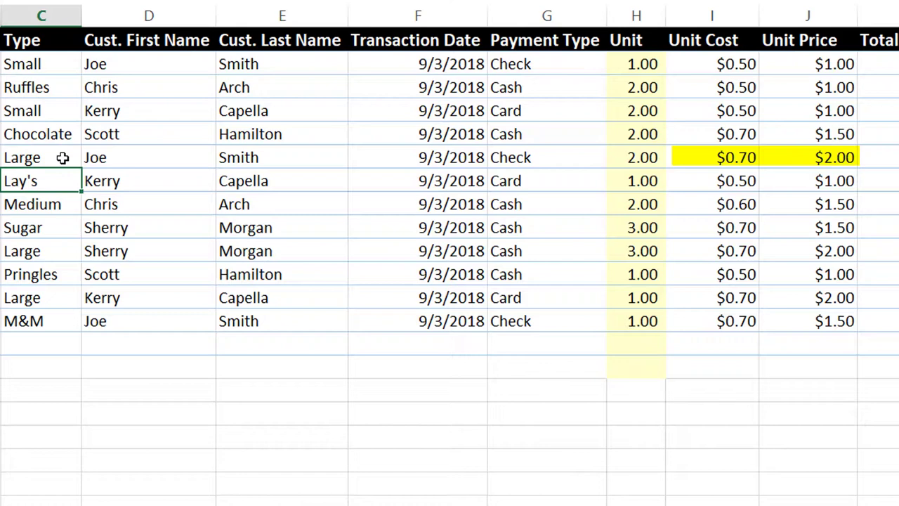